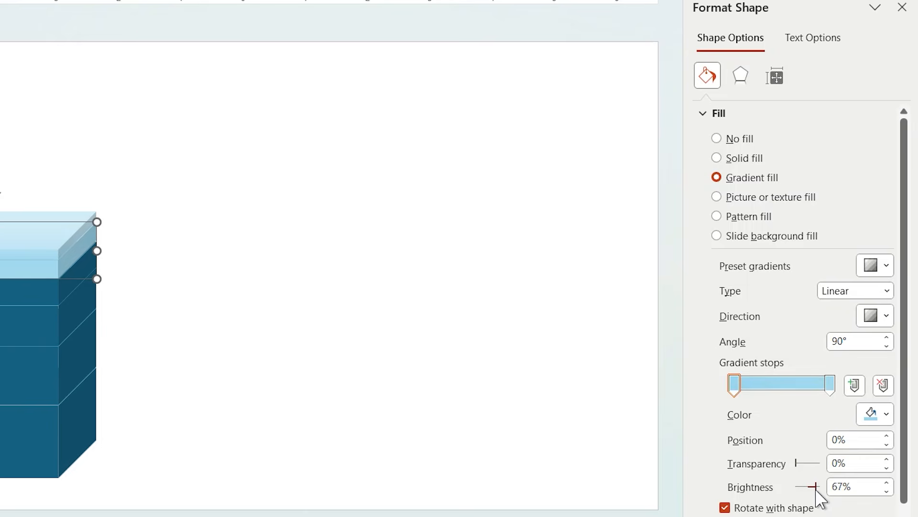
- Set the second layer's end gradient stop to 54% brightness and give the third layer a gradient fill with brightness about 35%
{"action": "left_click", "coordinate": [830, 385]}
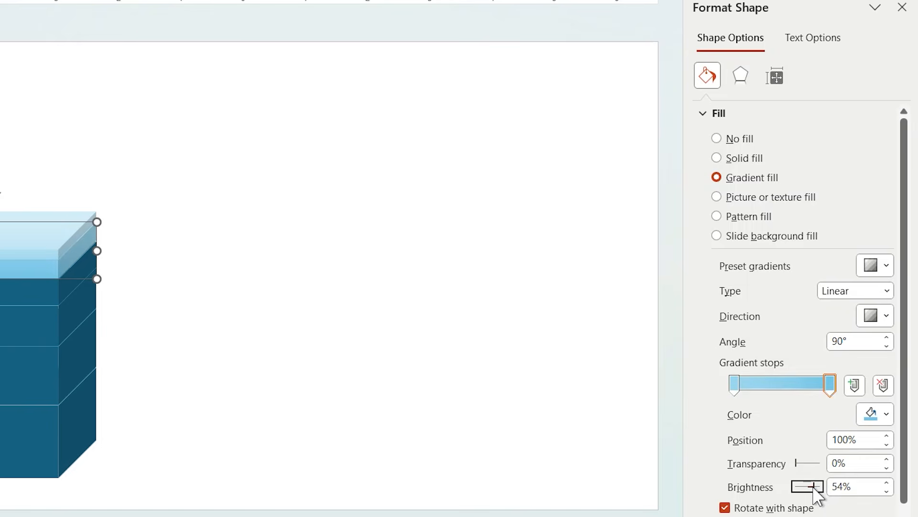
{"action": "left_click", "coordinate": [42, 303]}
{"action": "left_click", "coordinate": [760, 178]}
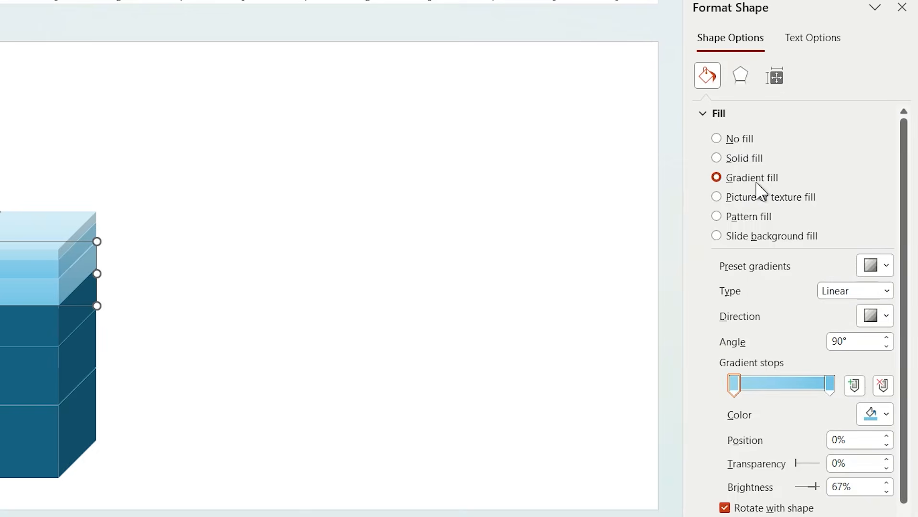
{"action": "left_click_drag", "start_coordinate": [816, 487], "coordinate": [813, 488]}
{"action": "left_click", "coordinate": [832, 384]}
{"action": "left_click_drag", "start_coordinate": [818, 495], "coordinate": [816, 493]}
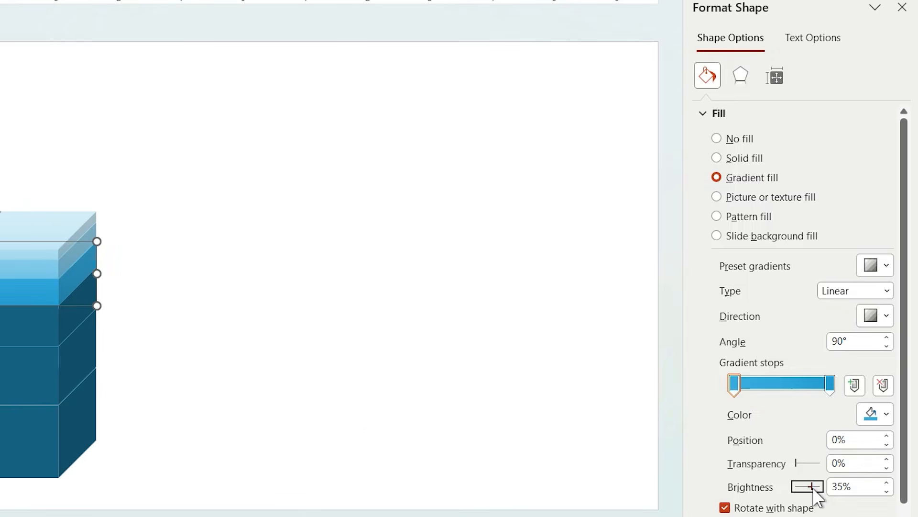
- Give the fourth layer a gradient fill with its stops darkened, the end stop at 14% brightness
{"action": "left_click", "coordinate": [42, 317]}
{"action": "left_click", "coordinate": [717, 178]}
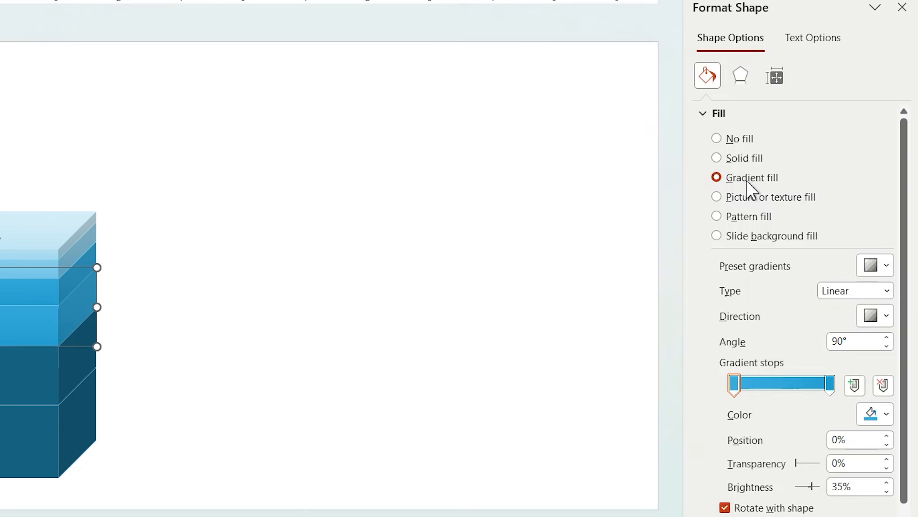
{"action": "left_click_drag", "start_coordinate": [818, 495], "coordinate": [809, 492]}
{"action": "left_click", "coordinate": [832, 389]}
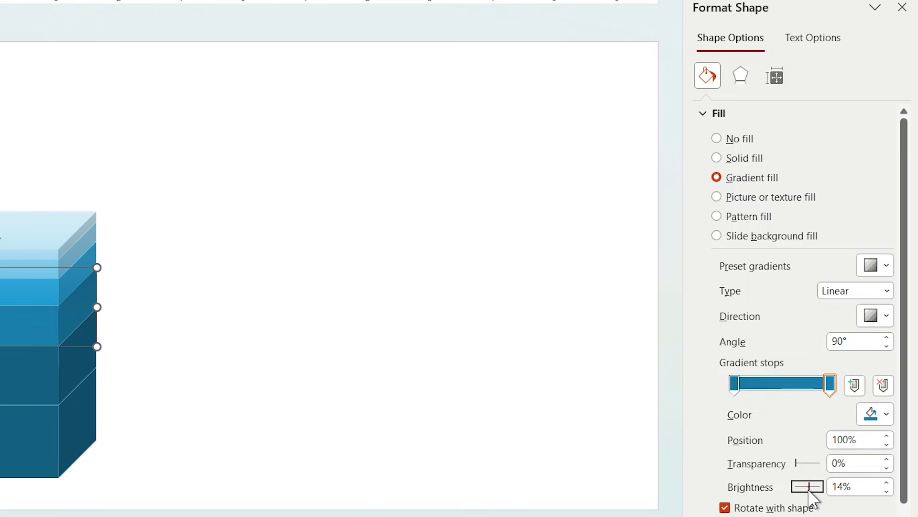
- Give the fifth layer a darker gradient fill, with its end stop at -2% brightness
{"action": "left_click", "coordinate": [12, 400]}
{"action": "left_click", "coordinate": [756, 180]}
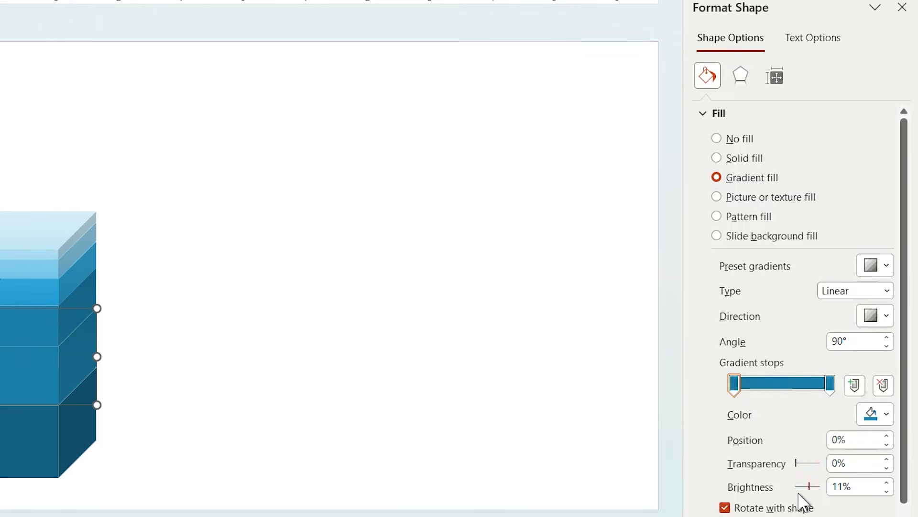
{"action": "left_click_drag", "start_coordinate": [810, 489], "coordinate": [808, 492]}
{"action": "left_click", "coordinate": [831, 384]}
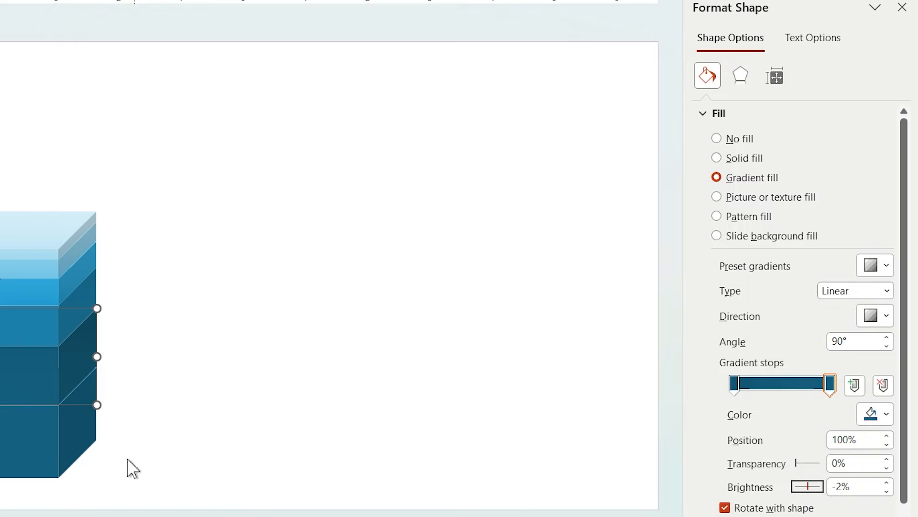
- Give the bottom layer a gradient fill with -33% brightness on the first stop and -38% on the last
{"action": "left_click", "coordinate": [62, 443]}
{"action": "left_click", "coordinate": [782, 182]}
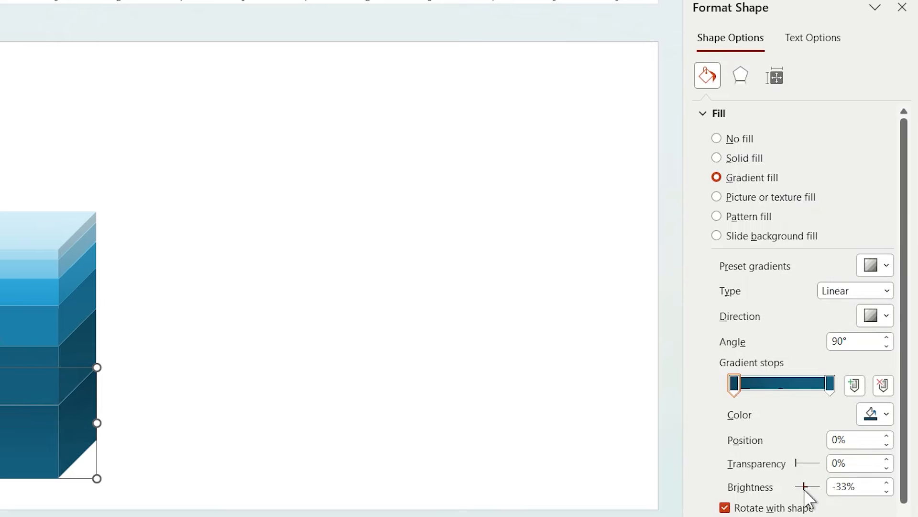
{"action": "left_click", "coordinate": [830, 385]}
{"action": "left_click_drag", "start_coordinate": [808, 488], "coordinate": [805, 497]}
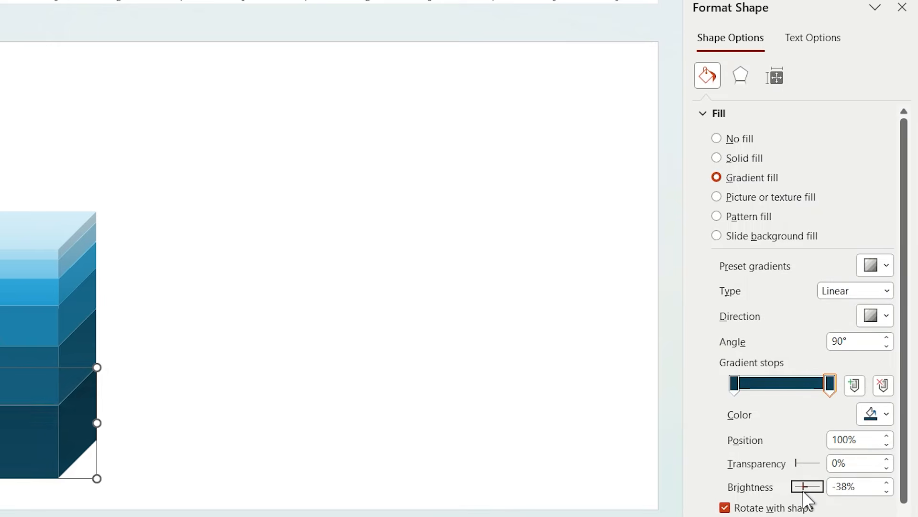
- Apply the first outer shadow preset to all six cube layers at once
{"action": "left_click_drag", "start_coordinate": [136, 193], "coordinate": [15, 471]}
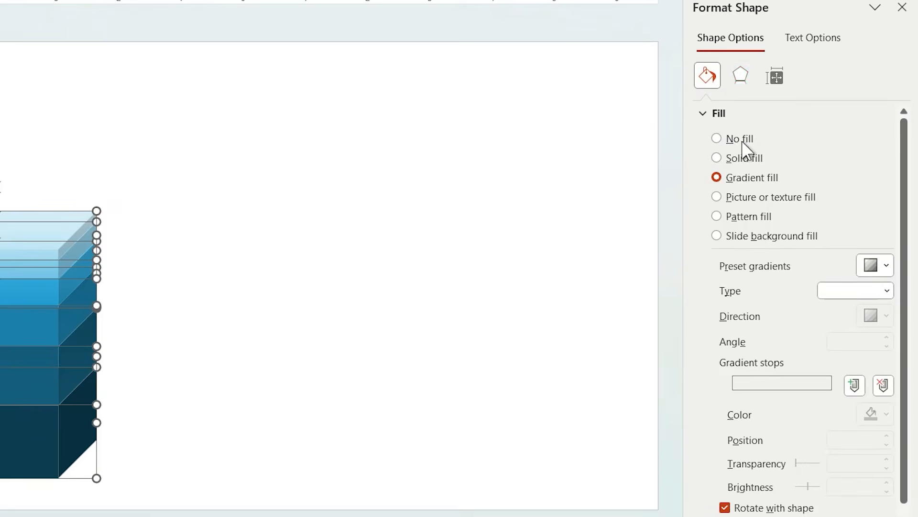
{"action": "left_click", "coordinate": [749, 86]}
{"action": "left_click", "coordinate": [754, 115]}
{"action": "left_click", "coordinate": [884, 138]}
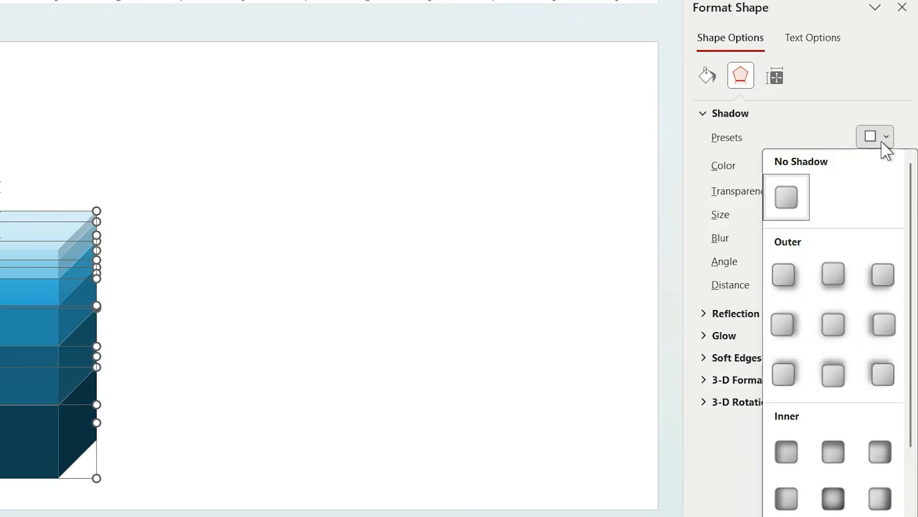
{"action": "left_click", "coordinate": [784, 276]}
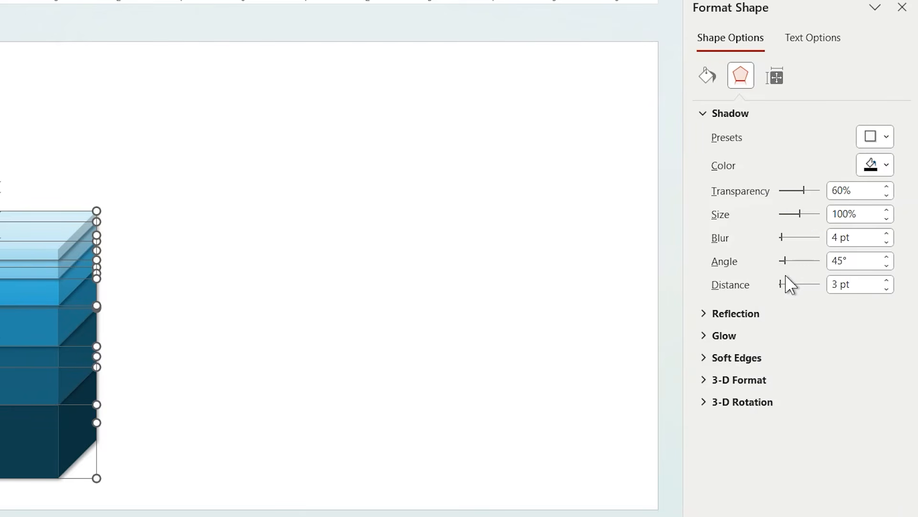
- Soften the layers' shadow to 73% transparency, 18 pt blur and 4 pt distance
{"action": "left_click_drag", "start_coordinate": [781, 240], "coordinate": [785, 237]}
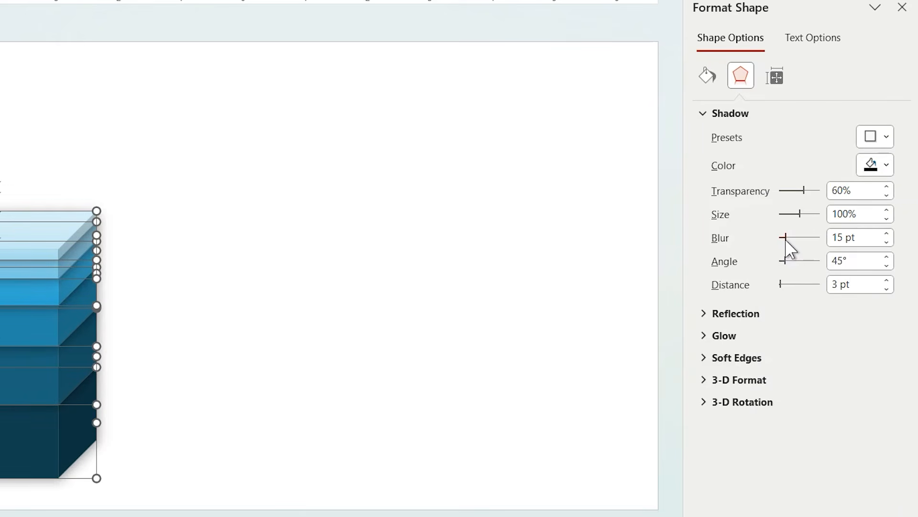
{"action": "left_click_drag", "start_coordinate": [811, 198], "coordinate": [815, 197]}
{"action": "left_click", "coordinate": [886, 281]}
{"action": "left_click", "coordinate": [519, 294]}
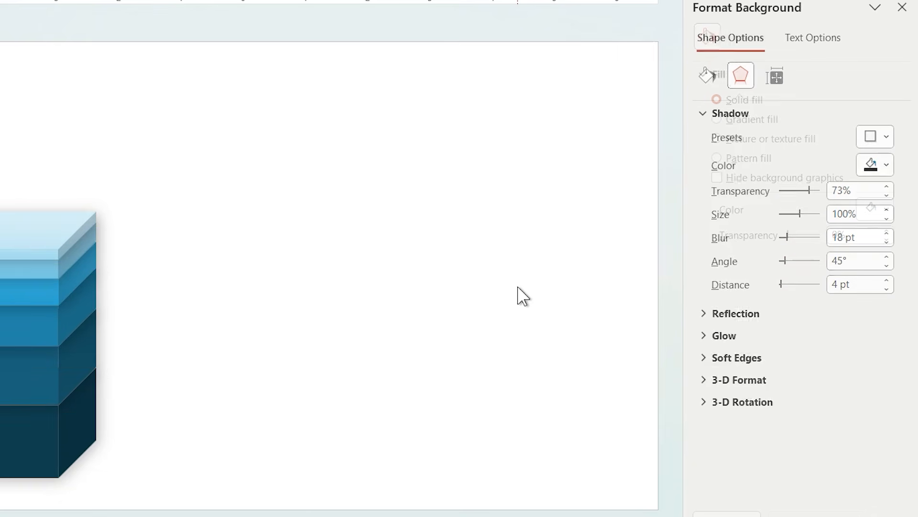
- Group all the cube layers and scale the group down slightly in the slide's lower-left area
{"action": "left_click_drag", "start_coordinate": [206, 109], "coordinate": [0, 516]}
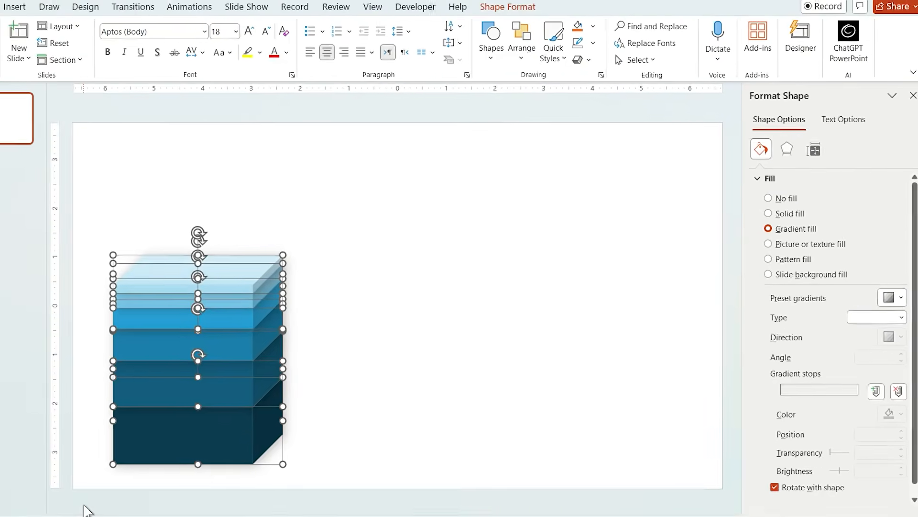
{"action": "key", "text": "ctrl+g"}
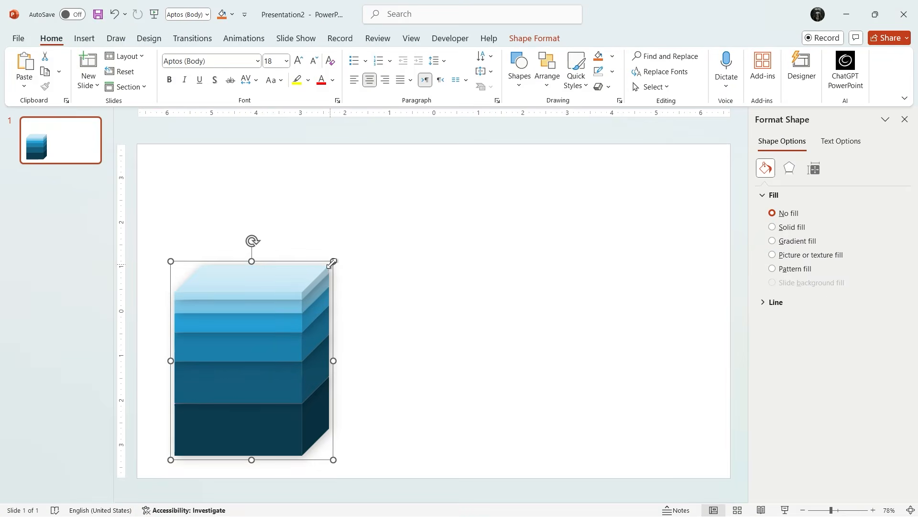
{"action": "left_click_drag", "start_coordinate": [332, 263], "coordinate": [311, 294]}
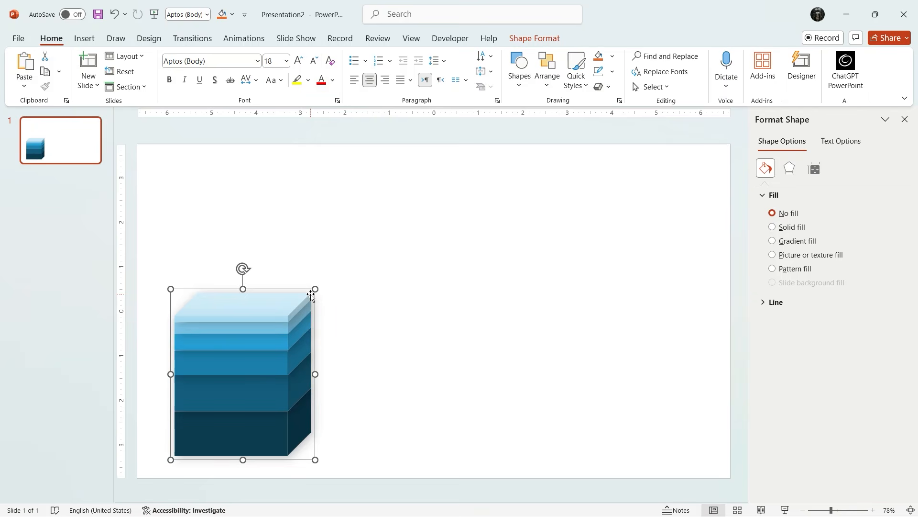
- Ungroup the cube and apply a Lines motion path with the Up direction to every layer except the bottom one
{"action": "key", "text": "ctrl+shift+g"}
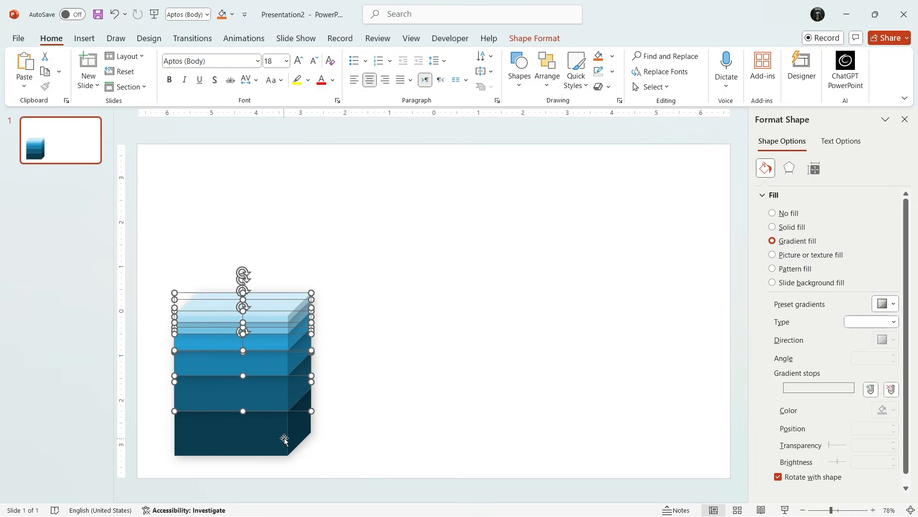
{"action": "left_click", "coordinate": [245, 40]}
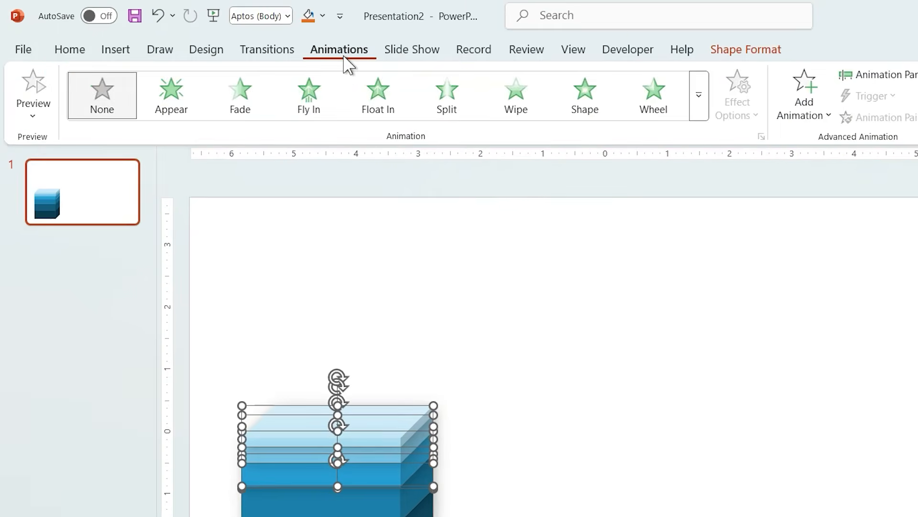
{"action": "left_click", "coordinate": [699, 94]}
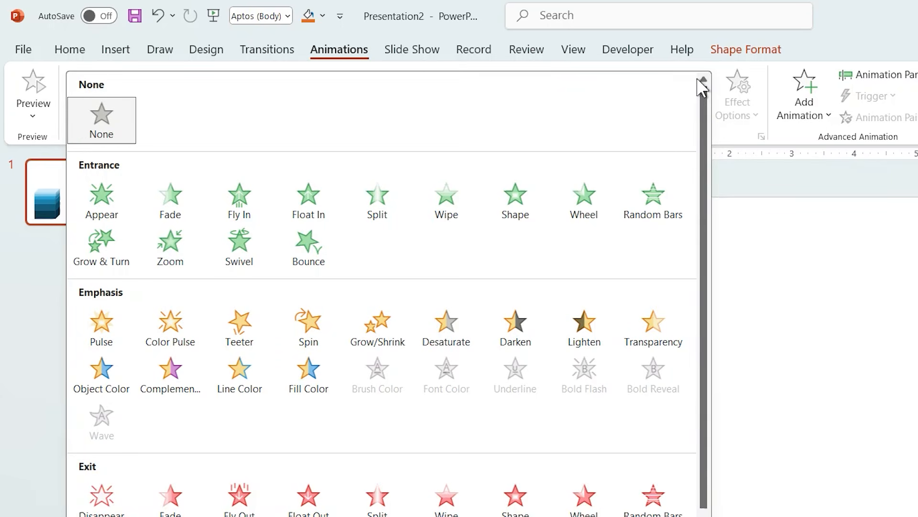
{"action": "left_click_drag", "start_coordinate": [702, 246], "coordinate": [701, 321]}
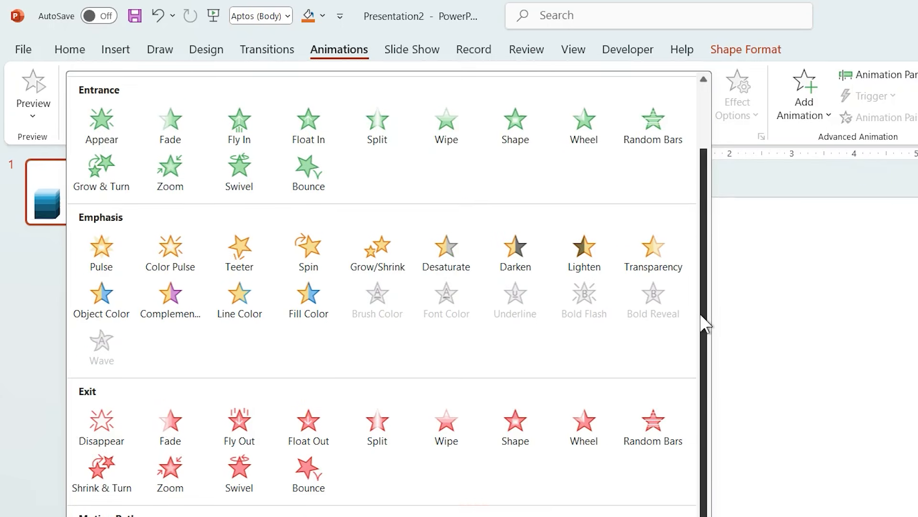
{"action": "left_click", "coordinate": [102, 361]}
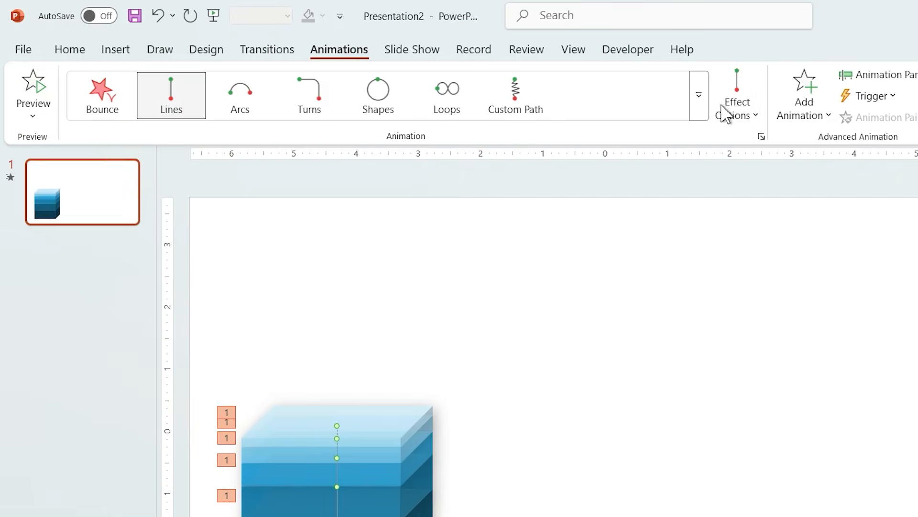
{"action": "left_click", "coordinate": [732, 107]}
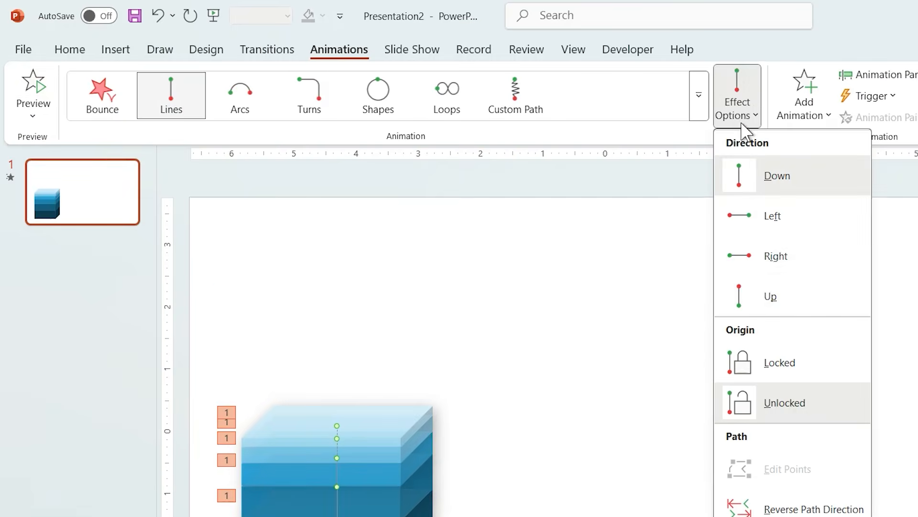
{"action": "left_click", "coordinate": [761, 296]}
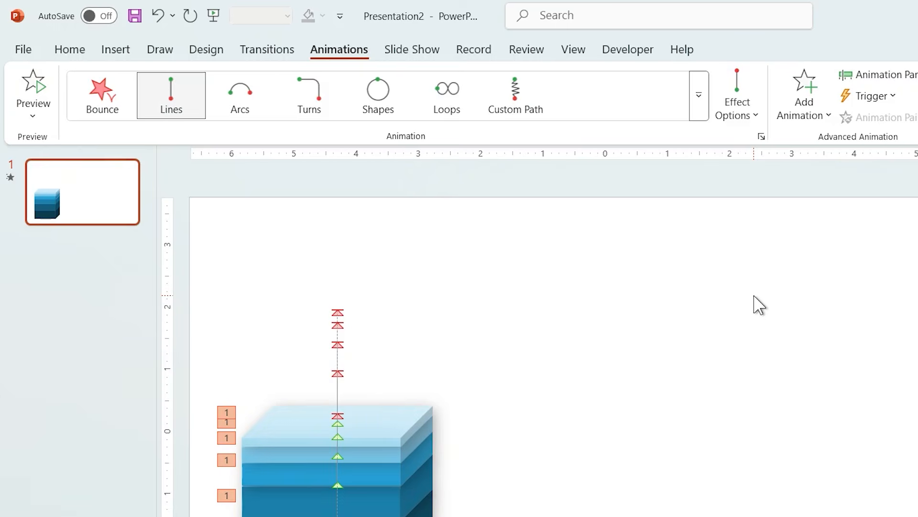
- Extend the top layer's motion path farther up and adjust the end points of the next layers' paths to leave gaps
{"action": "left_click", "coordinate": [378, 410]}
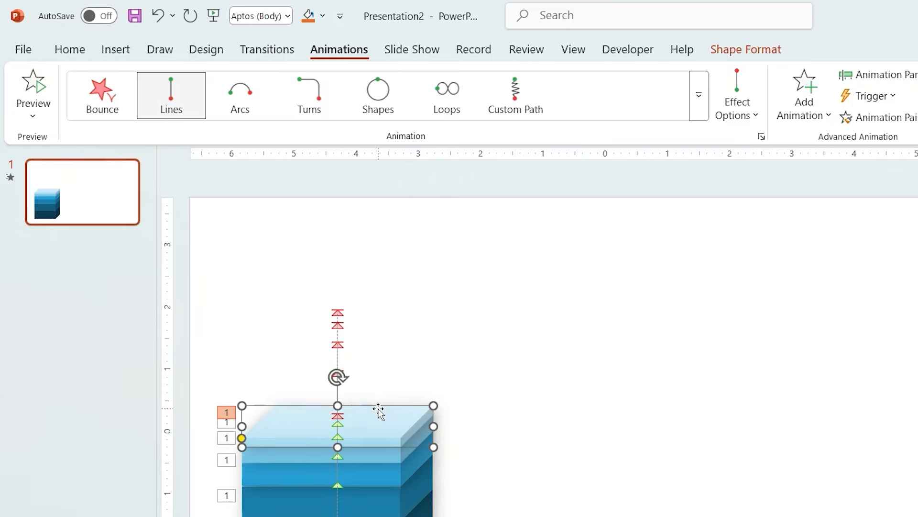
{"action": "left_click", "coordinate": [338, 313]}
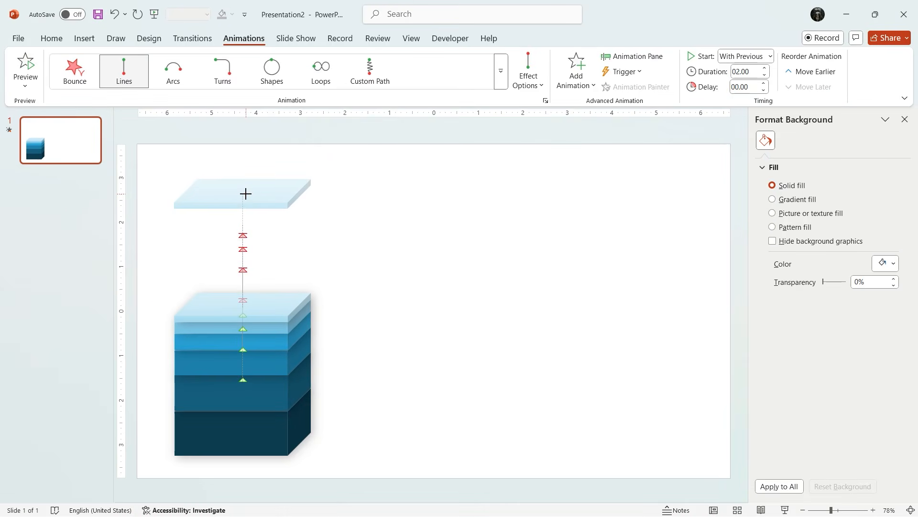
{"action": "left_click", "coordinate": [244, 236]}
{"action": "left_click", "coordinate": [243, 249]}
{"action": "left_click_drag", "start_coordinate": [243, 249], "coordinate": [243, 310]}
- Shorten the motion paths of the lower animated layers so all the layers spread apart with even gaps
{"action": "left_click", "coordinate": [243, 269]}
{"action": "left_click", "coordinate": [243, 260]}
{"action": "left_click", "coordinate": [242, 300]}
{"action": "left_click", "coordinate": [243, 300]}
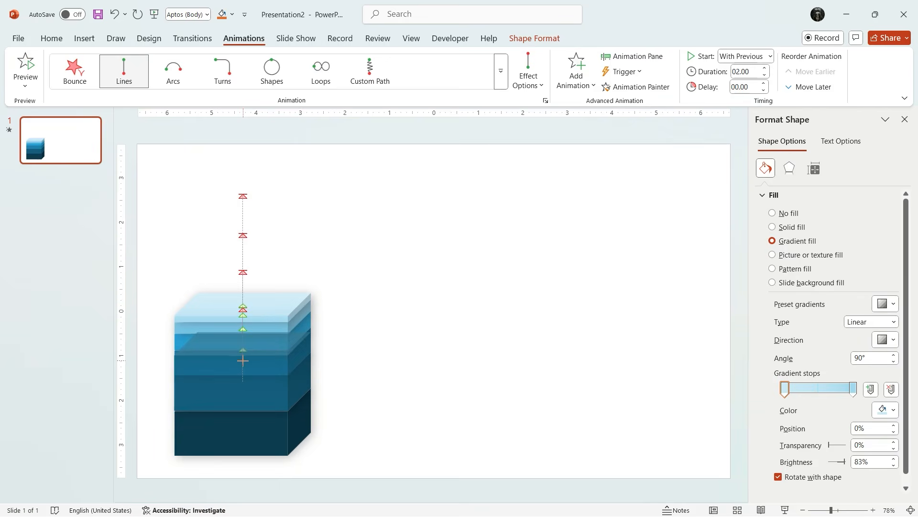
{"action": "left_click", "coordinate": [243, 366]}
{"action": "scroll", "coordinate": [241, 364], "scroll_direction": "up", "scroll_amount": 7}
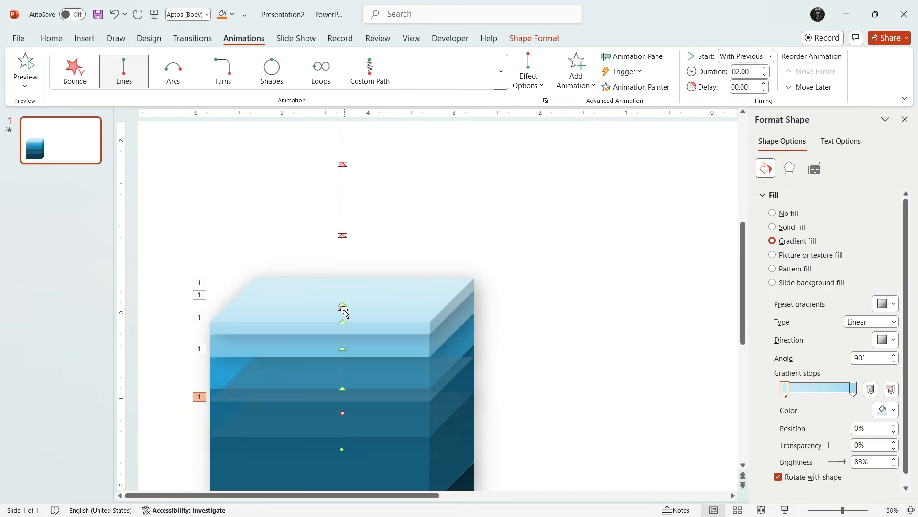
{"action": "scroll", "coordinate": [367, 343], "scroll_direction": "down", "scroll_amount": 7}
{"action": "scroll", "coordinate": [367, 343], "scroll_direction": "down", "scroll_amount": 1}
{"action": "left_click", "coordinate": [435, 201]}
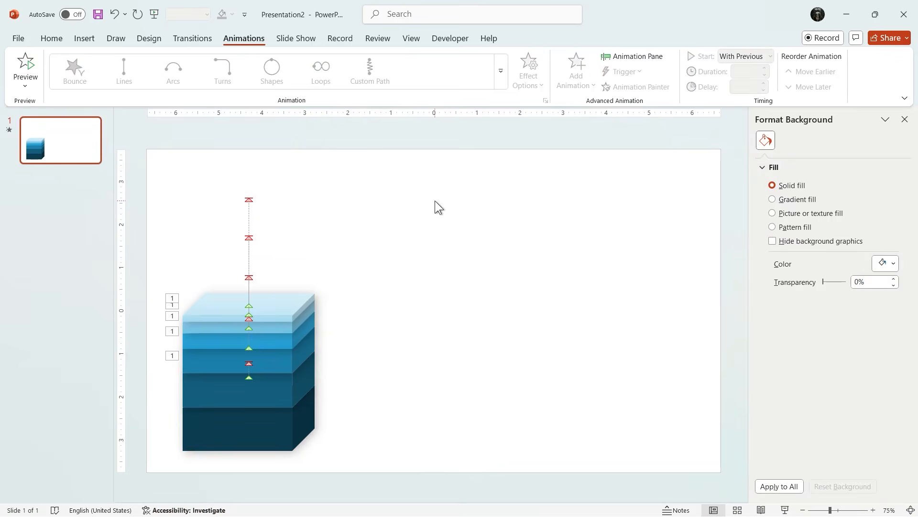
- List the slide's animations and set all five cube layer animations to start With Previous
{"action": "left_click", "coordinate": [625, 58]}
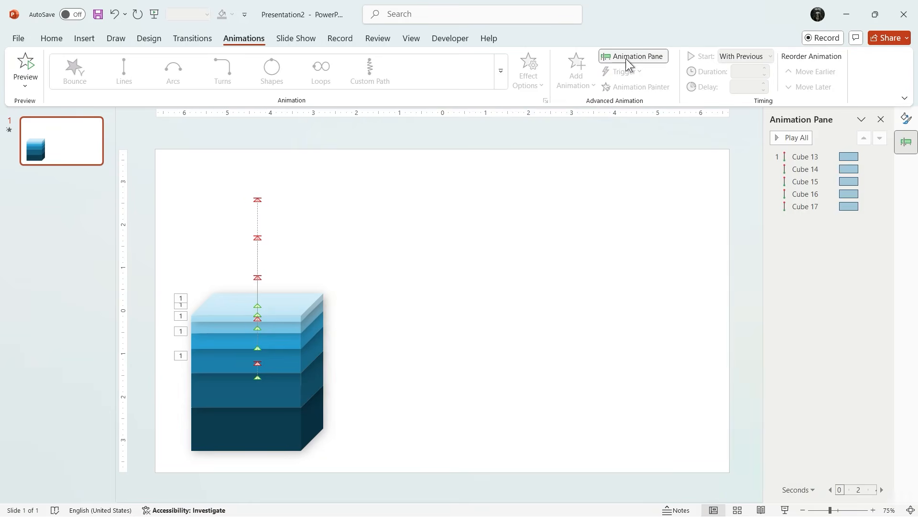
{"action": "left_click", "coordinate": [837, 157]}
{"action": "left_click", "coordinate": [828, 206], "text": "shift"}
{"action": "left_click", "coordinate": [778, 137]}
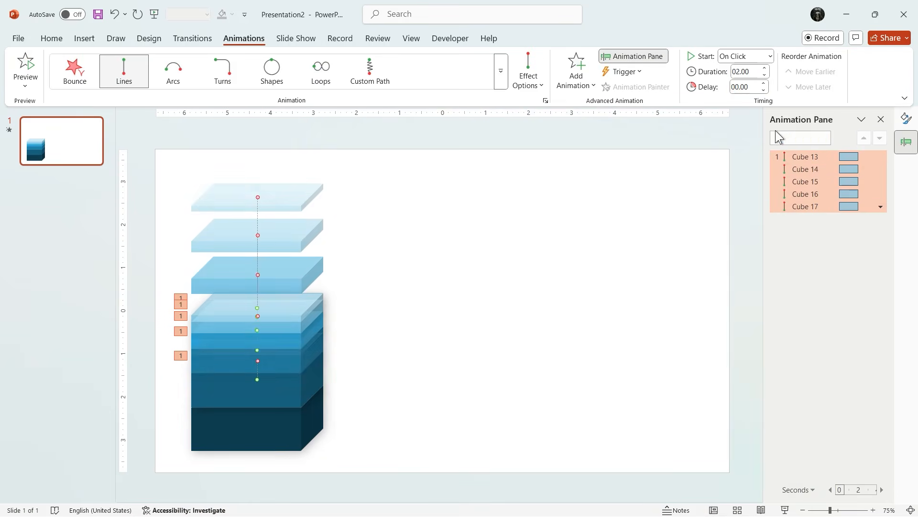
{"action": "left_click", "coordinate": [770, 56]}
{"action": "left_click", "coordinate": [762, 84]}
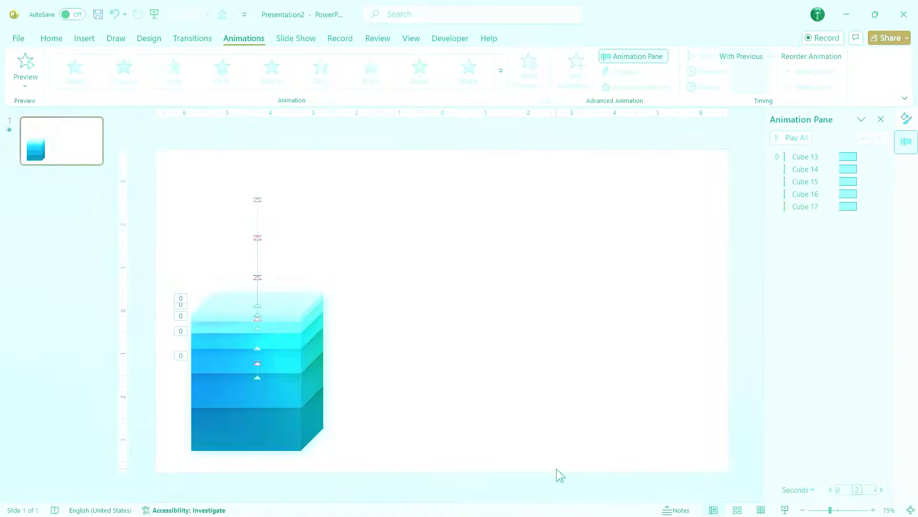
- Paste the five copied icon-and-text groups beside the cube and apply the Fly In entrance animation to them
{"action": "key", "text": "ctrl+v"}
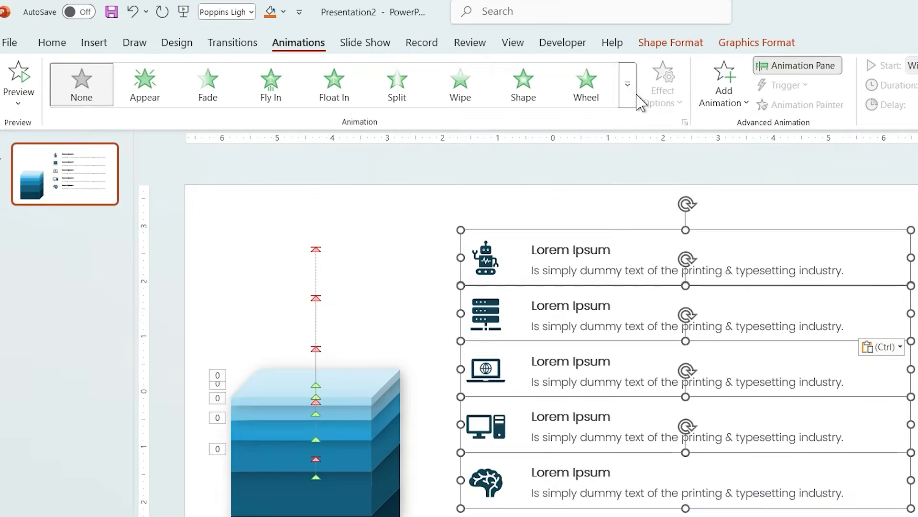
{"action": "left_click", "coordinate": [501, 81]}
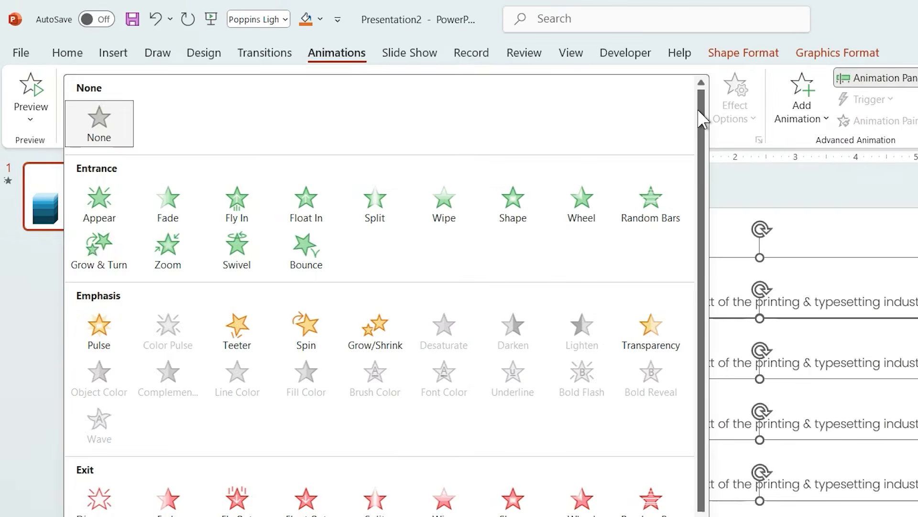
{"action": "left_click", "coordinate": [252, 197]}
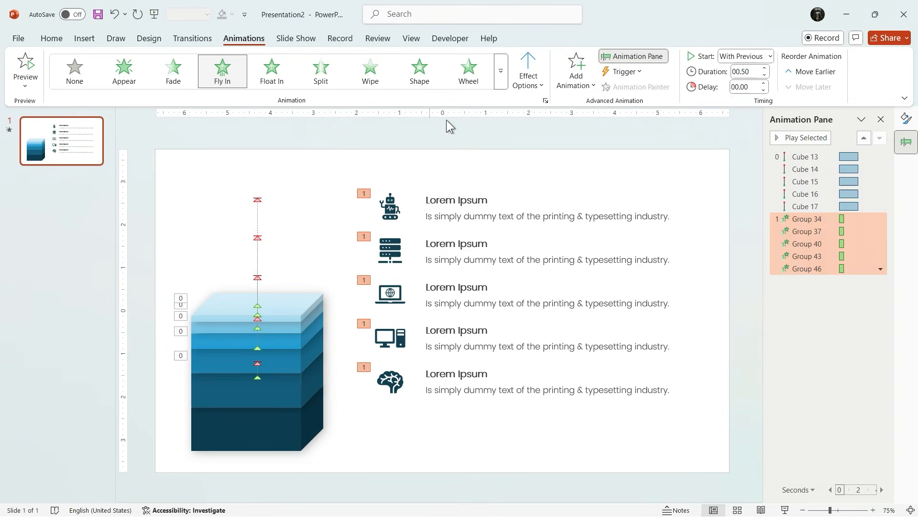
- Make the five icon-and-text groups fly in From Left and set their animations to start After Previous
{"action": "left_click", "coordinate": [530, 89]}
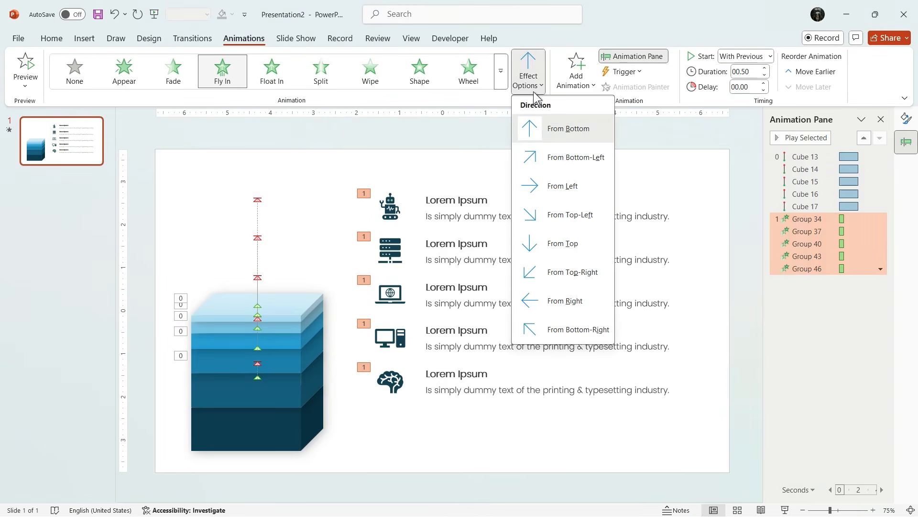
{"action": "left_click", "coordinate": [573, 191]}
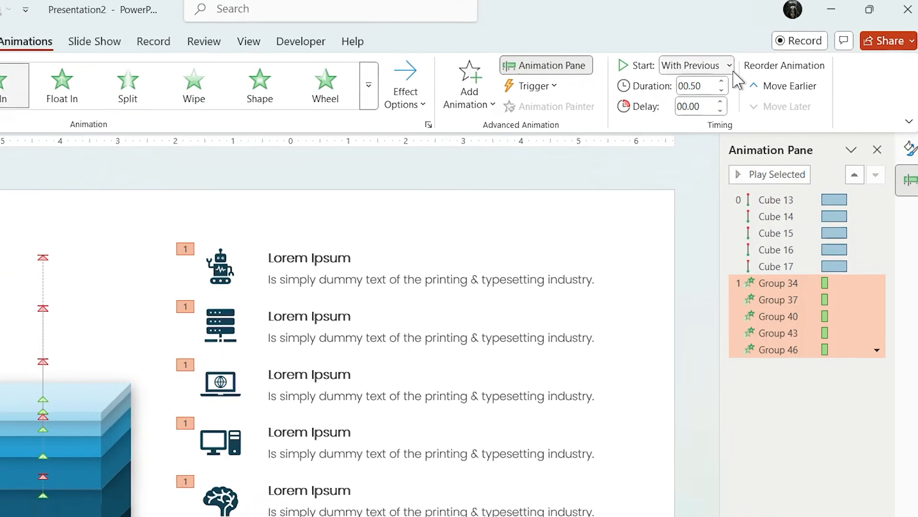
{"action": "left_click", "coordinate": [770, 56]}
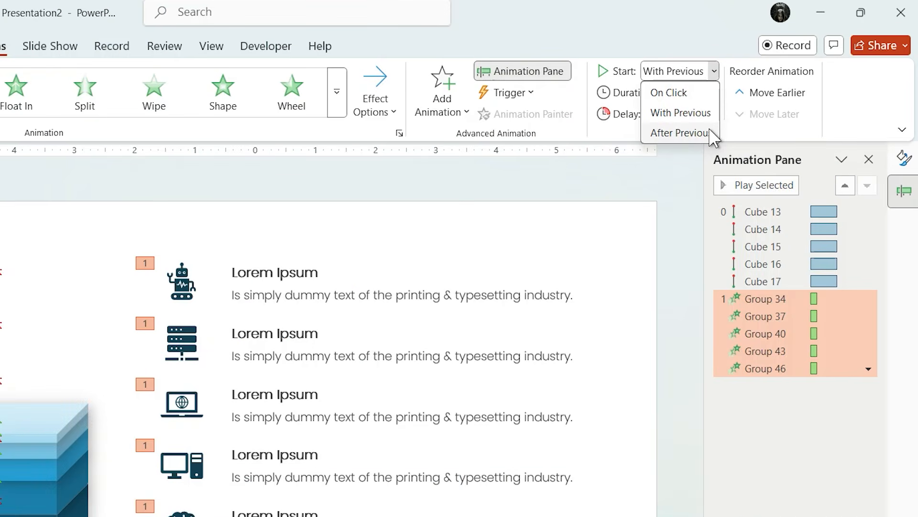
{"action": "left_click", "coordinate": [680, 133]}
- Set the duration of the five Fly In animations to 1.75 seconds and preview them
{"action": "left_click", "coordinate": [706, 88]}
{"action": "left_click", "coordinate": [706, 88]}
{"action": "left_click", "coordinate": [706, 88]}
{"action": "left_click", "coordinate": [706, 88]}
{"action": "left_click", "coordinate": [706, 88]}
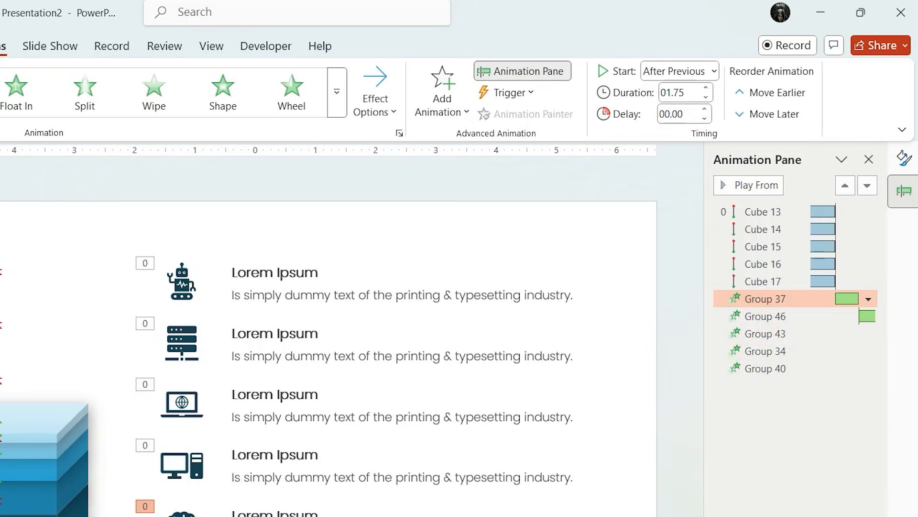
{"action": "left_click", "coordinate": [756, 186]}
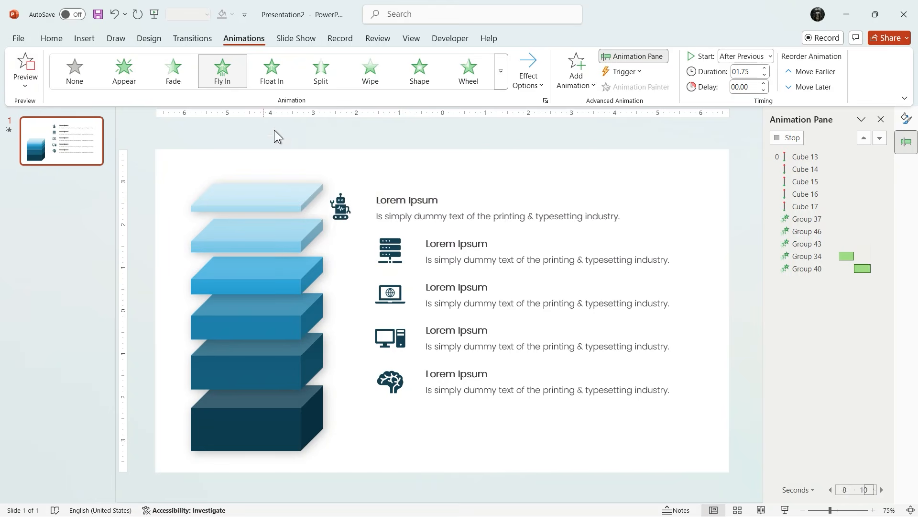
- Send all five icon-and-text groups to the back, behind the cube, and preview the slide's animations
{"action": "left_click", "coordinate": [337, 150]}
{"action": "left_click_drag", "start_coordinate": [340, 411], "coordinate": [743, 173]}
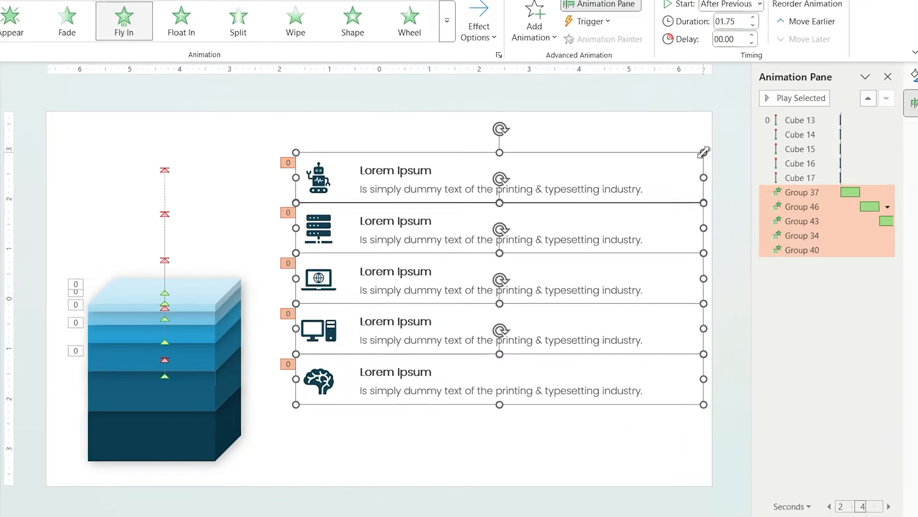
{"action": "right_click", "coordinate": [722, 183]}
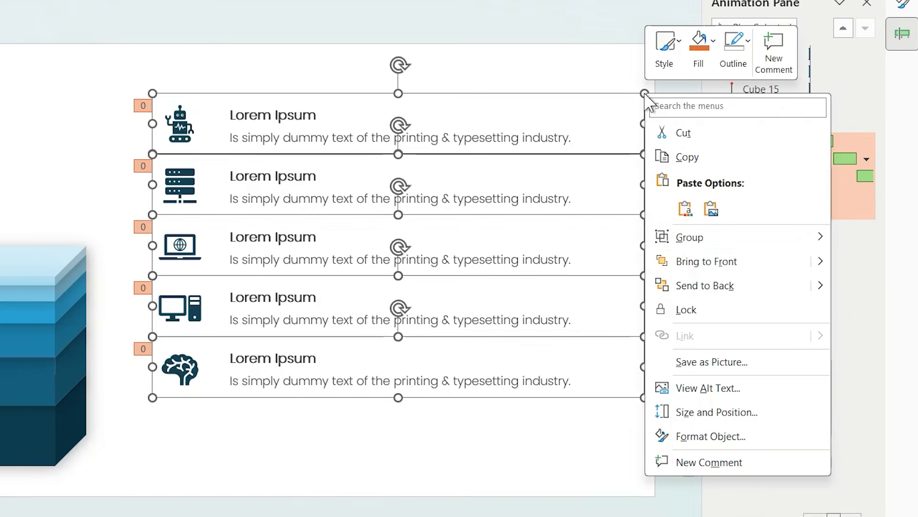
{"action": "left_click", "coordinate": [708, 285]}
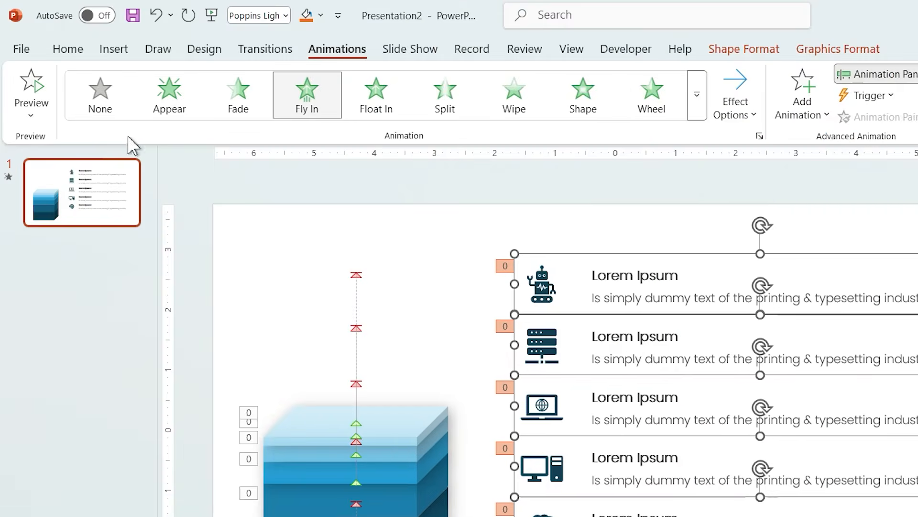
{"action": "left_click", "coordinate": [24, 69]}
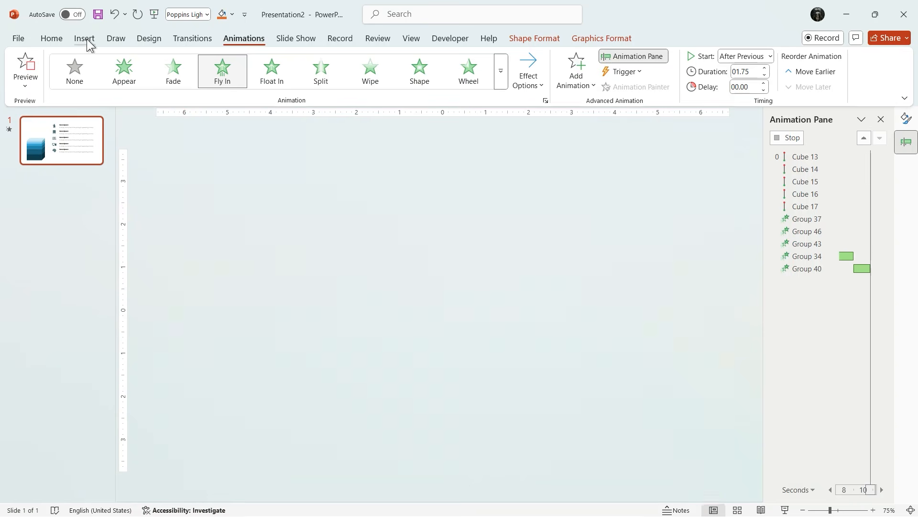
- Draw a rectangle about 7.09" high and 2.6" wide over the slide's left edge, covering part of the cube
{"action": "left_click", "coordinate": [84, 38]}
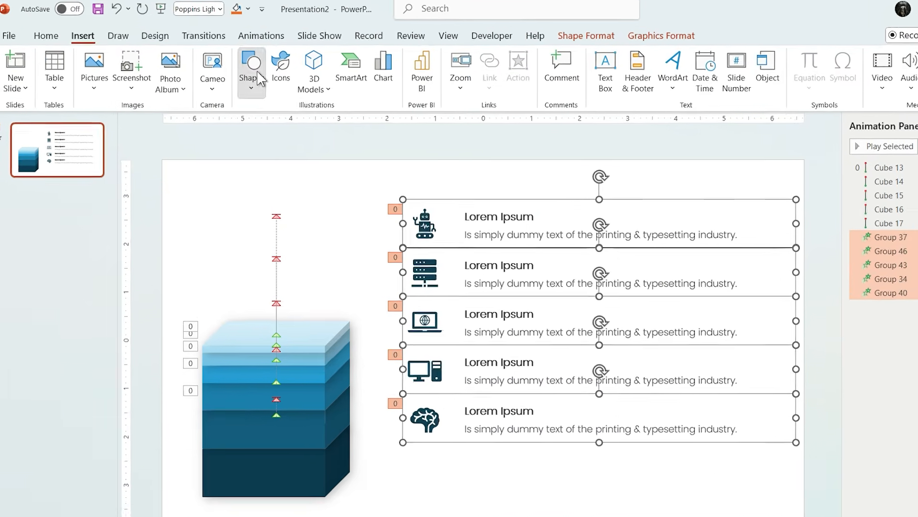
{"action": "left_click", "coordinate": [259, 78]}
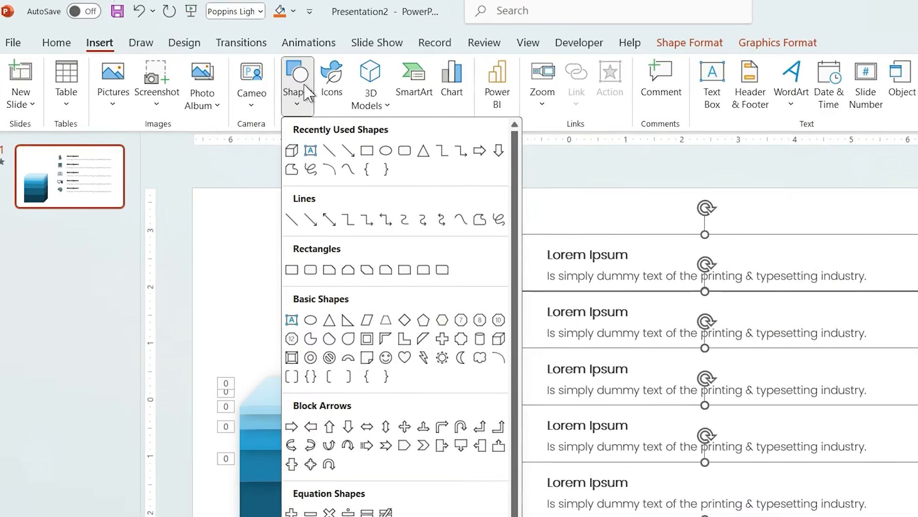
{"action": "left_click", "coordinate": [311, 130]}
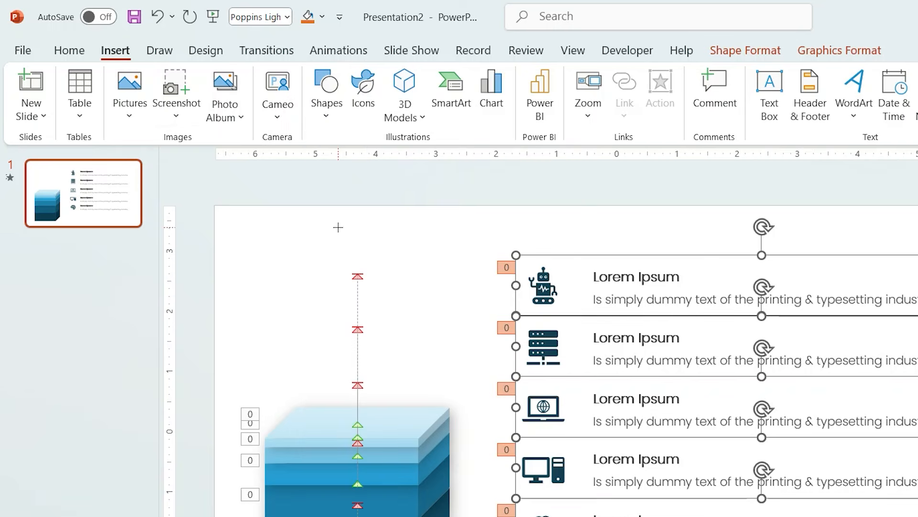
{"action": "left_click_drag", "start_coordinate": [344, 231], "coordinate": [149, 516]}
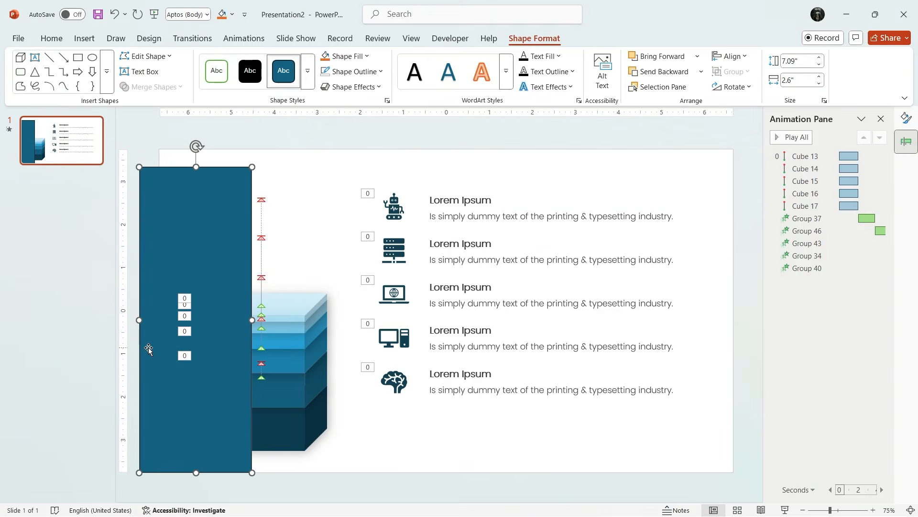
{"action": "left_click_drag", "start_coordinate": [149, 350], "coordinate": [161, 335]}
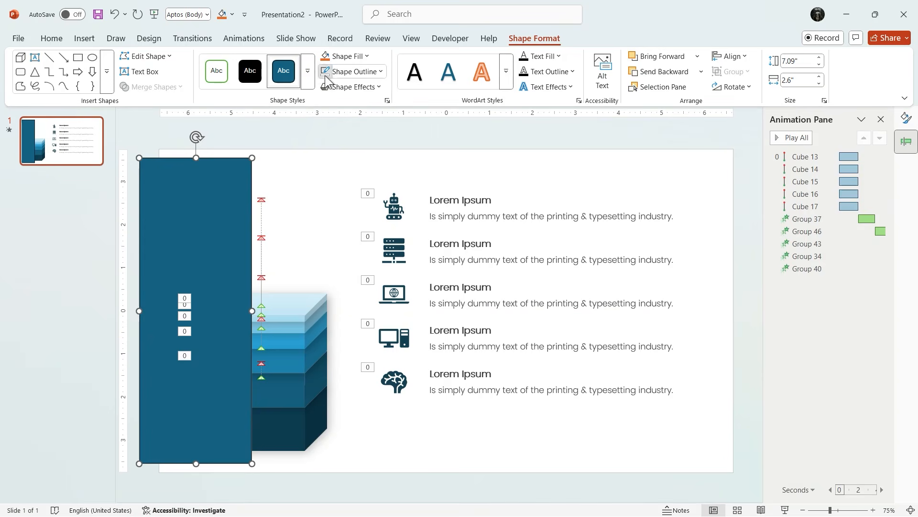
- Give the rectangle a white fill with no outline
{"action": "left_click", "coordinate": [363, 57]}
{"action": "left_click", "coordinate": [359, 291]}
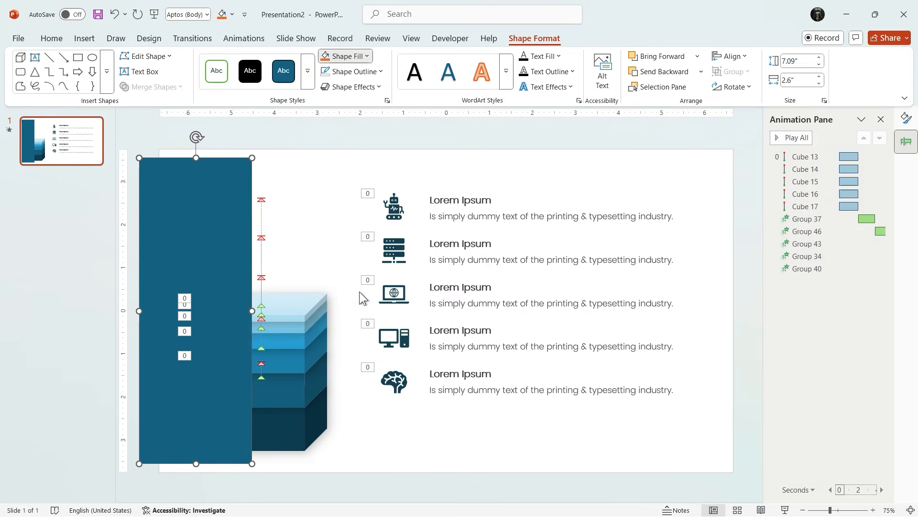
{"action": "left_click", "coordinate": [290, 232]}
- Send the white rectangle behind the cube and widen it toward the icon-and-text groups
{"action": "right_click", "coordinate": [233, 233]}
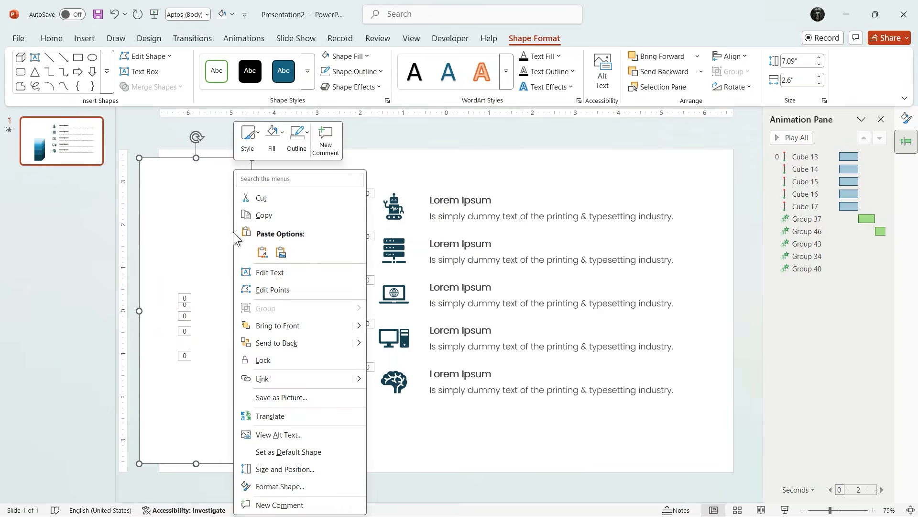
{"action": "left_click", "coordinate": [283, 342]}
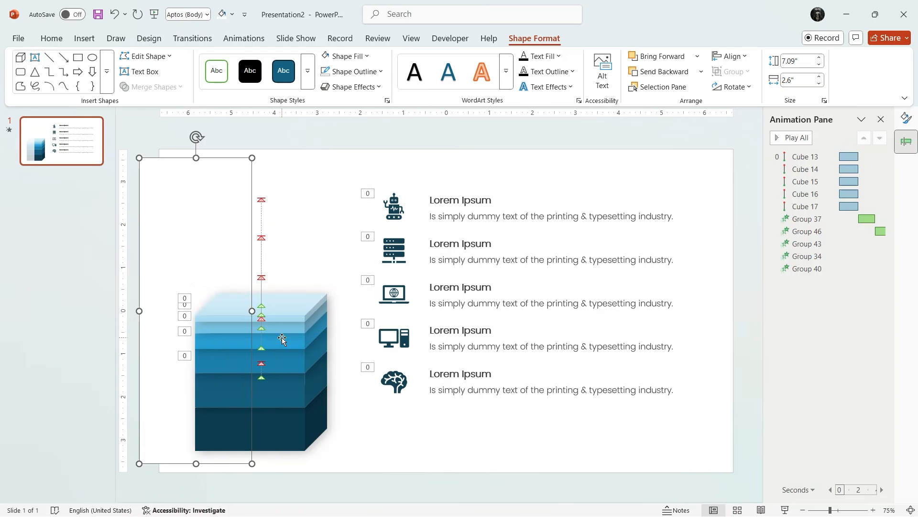
{"action": "left_click_drag", "start_coordinate": [252, 311], "coordinate": [283, 311]}
- Send the five icon-and-text groups to the back so they sit behind the white rectangle
{"action": "left_click_drag", "start_coordinate": [348, 153], "coordinate": [751, 449]}
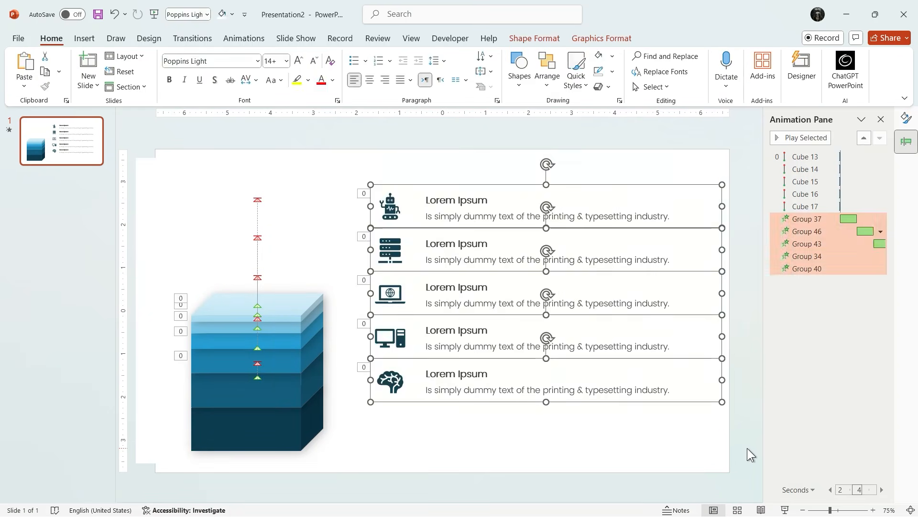
{"action": "right_click", "coordinate": [722, 400]}
{"action": "left_click", "coordinate": [770, 267]}
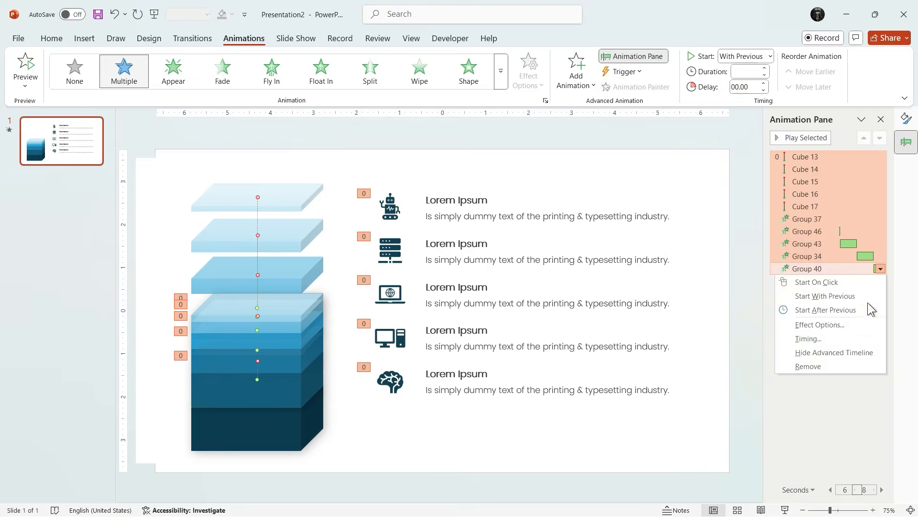
- Add a smooth start and a long bounce end to all the cube and group animations through their effect options
{"action": "left_click", "coordinate": [866, 325]}
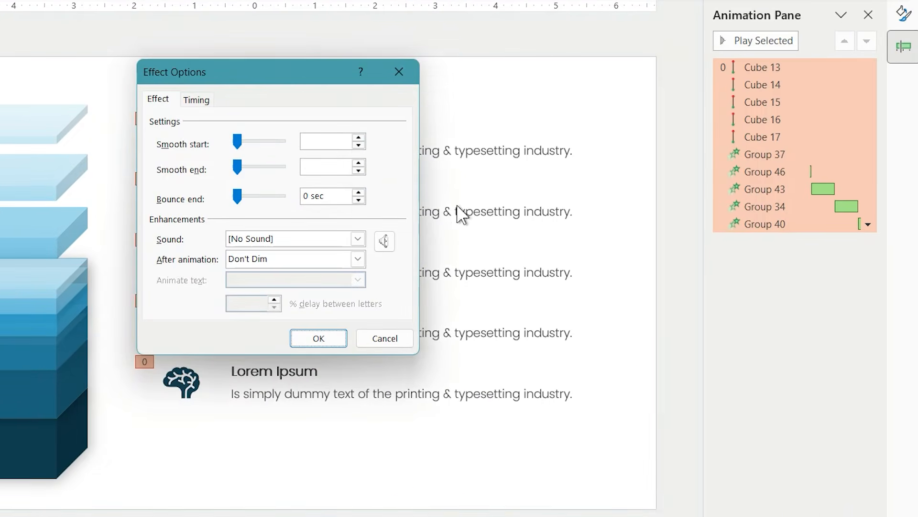
{"action": "left_click", "coordinate": [239, 195]}
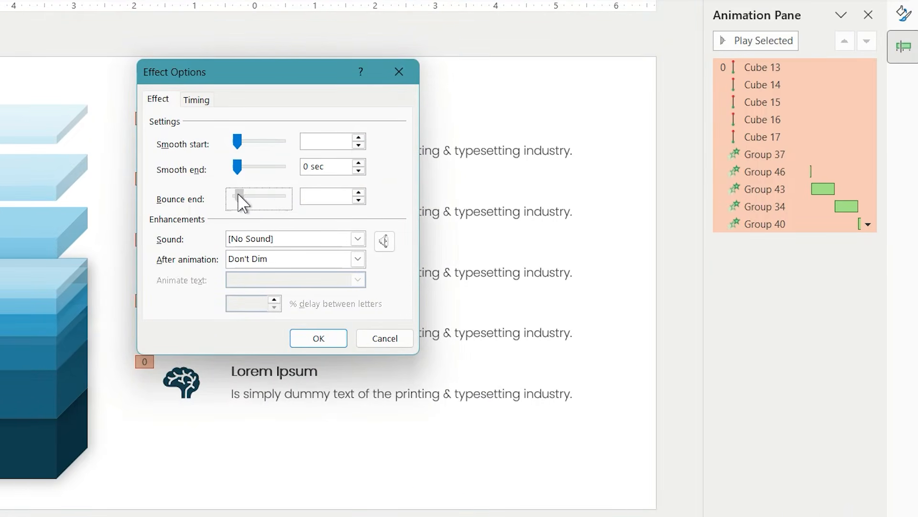
{"action": "left_click_drag", "start_coordinate": [238, 141], "coordinate": [252, 145]}
{"action": "left_click", "coordinate": [274, 200]}
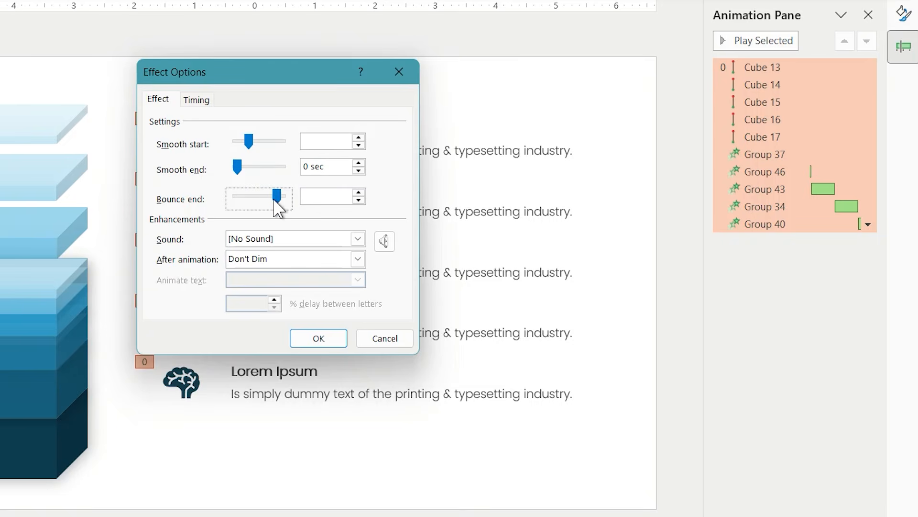
{"action": "left_click", "coordinate": [308, 340]}
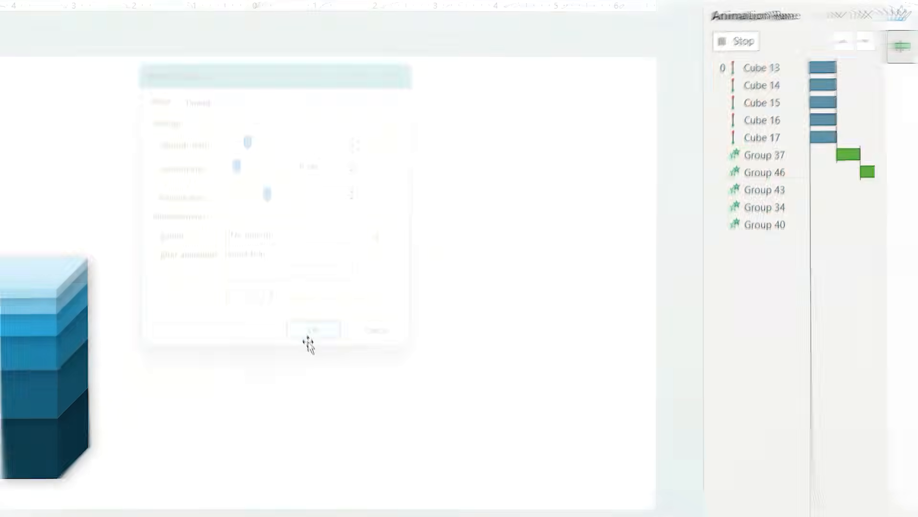